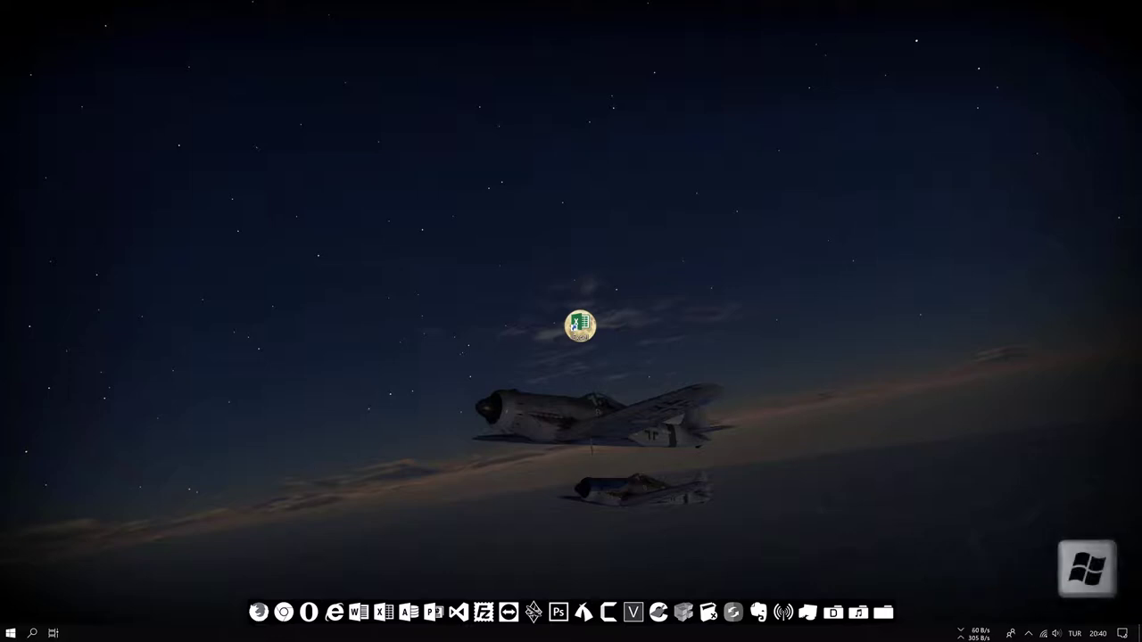
Launch Excel by searching 'exce' from the Start menu, then close its start screen
key("super")
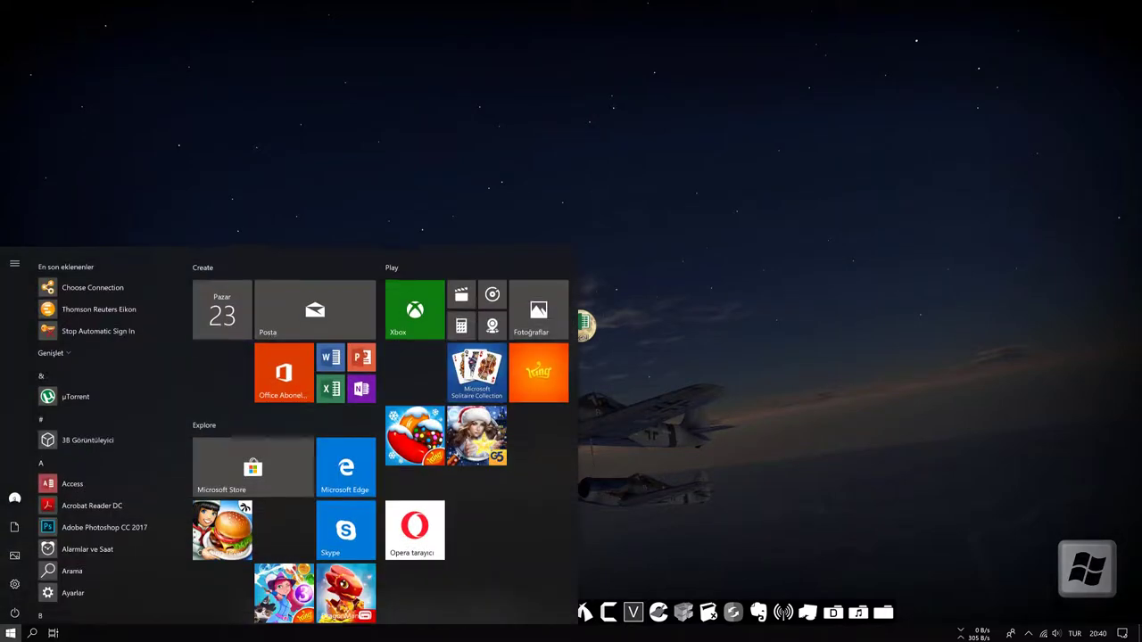
key("super")
type("excel")
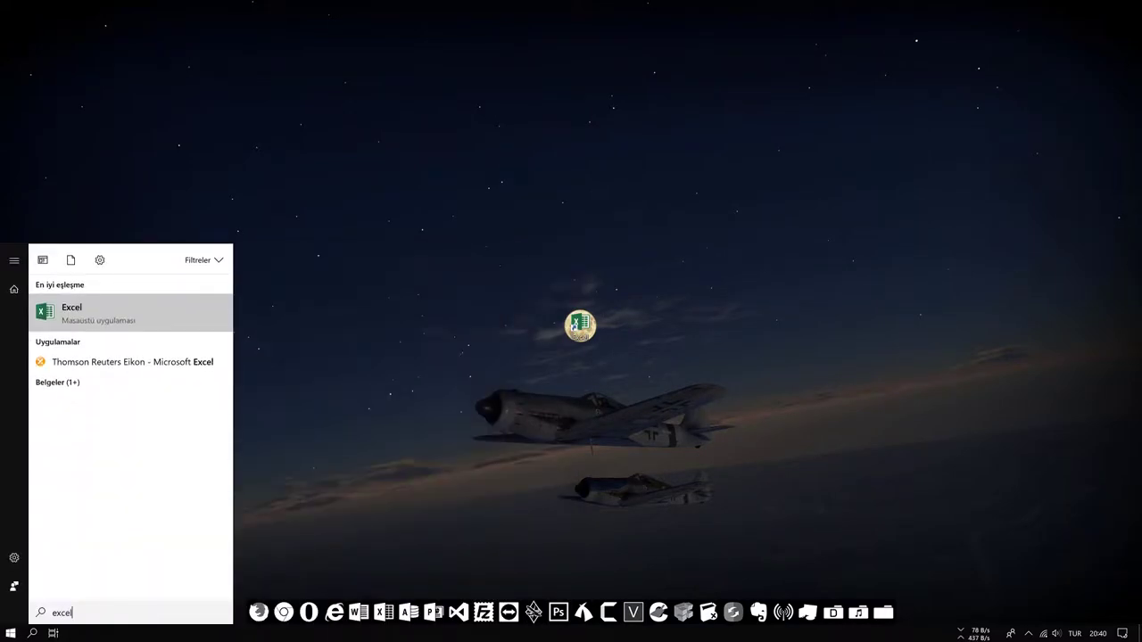
key("Return")
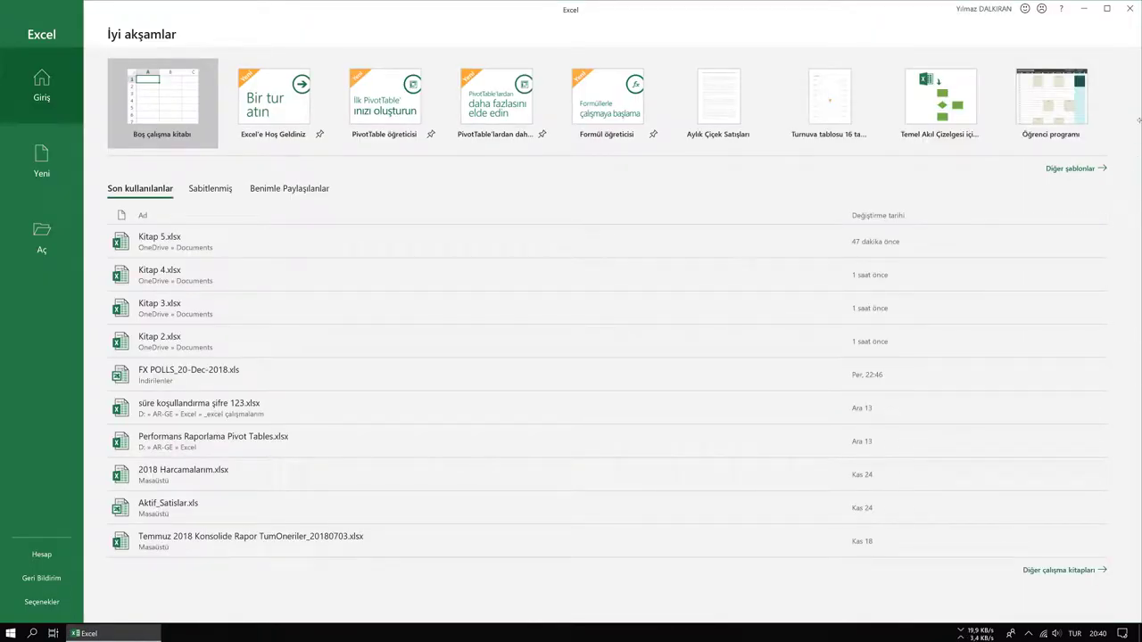
left_click(1130, 9)
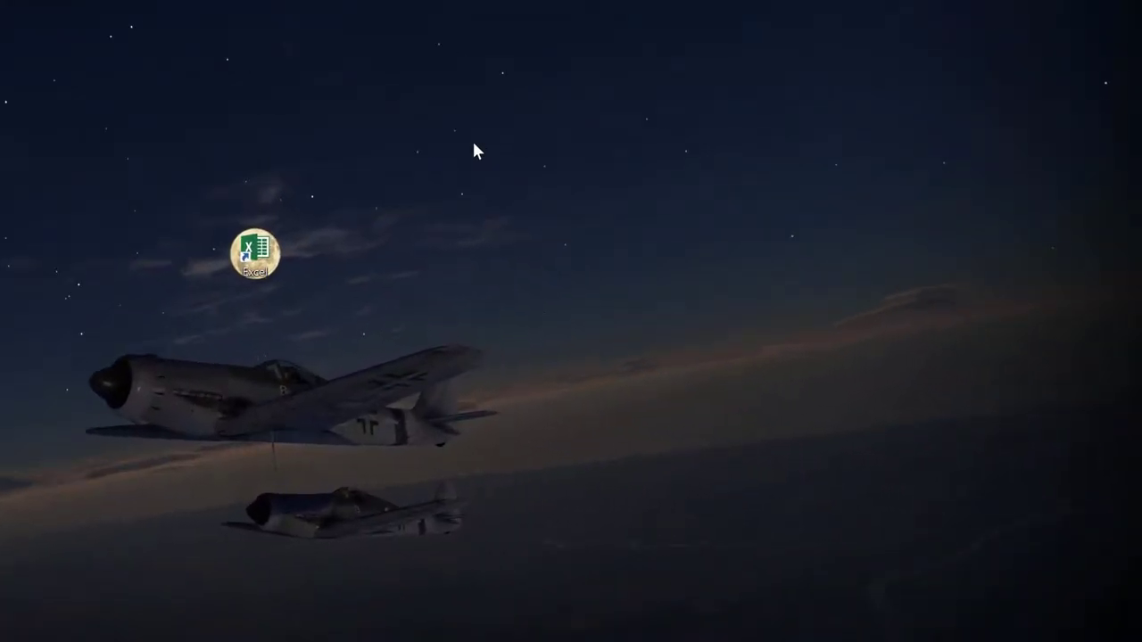
Create a desktop Microsoft Excel Çalışma Sayfası with its default name and open it
right_click(475, 150)
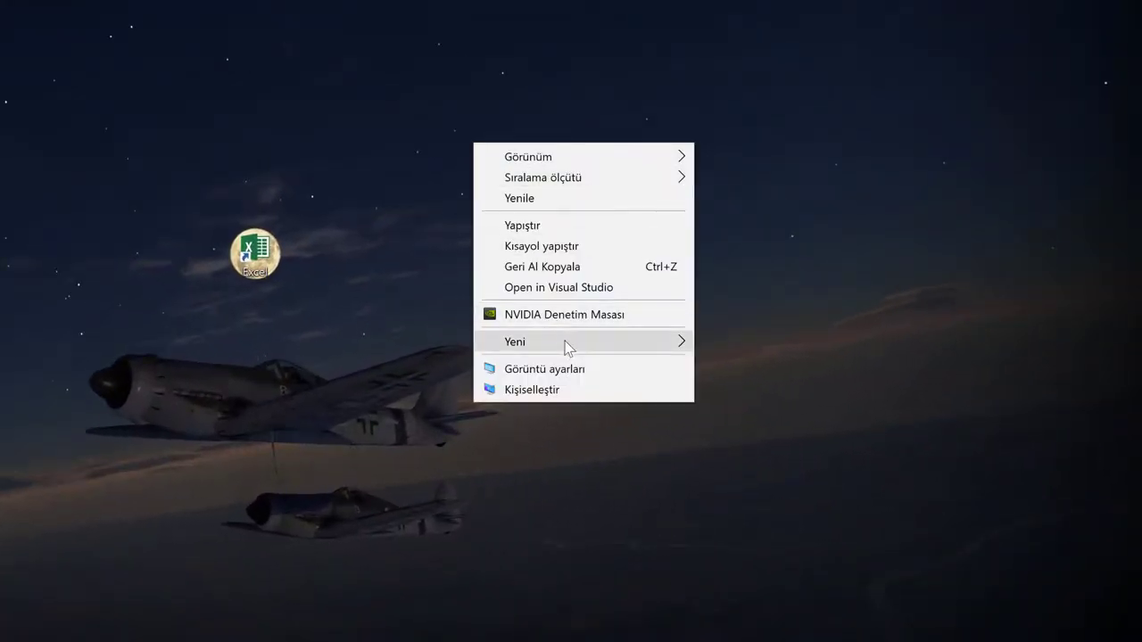
mouse_move(570, 343)
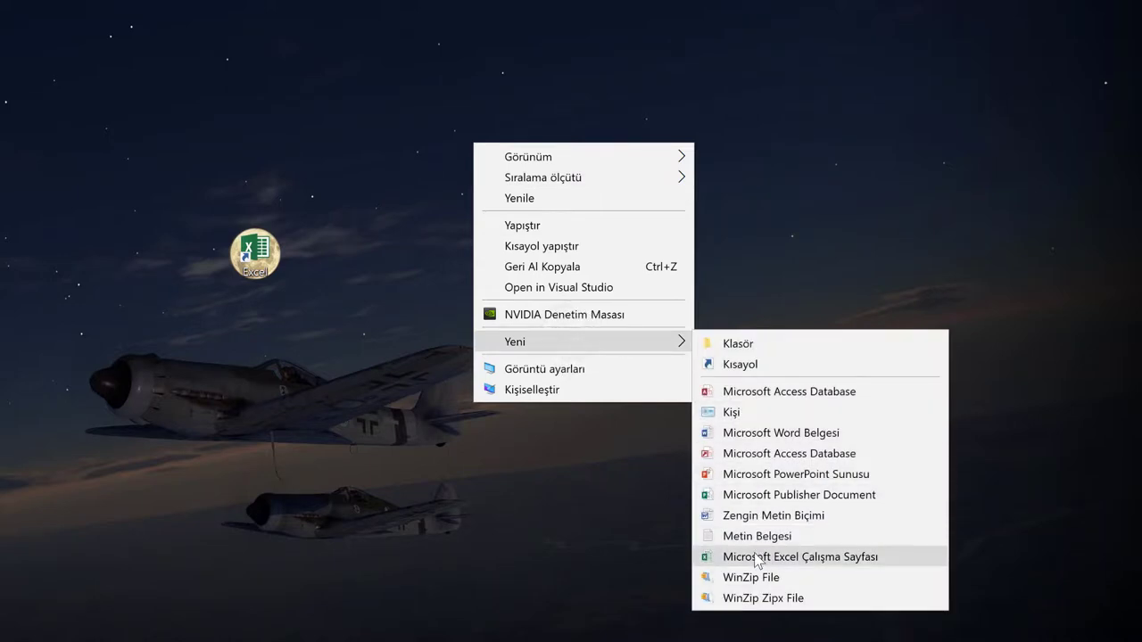
left_click(758, 551)
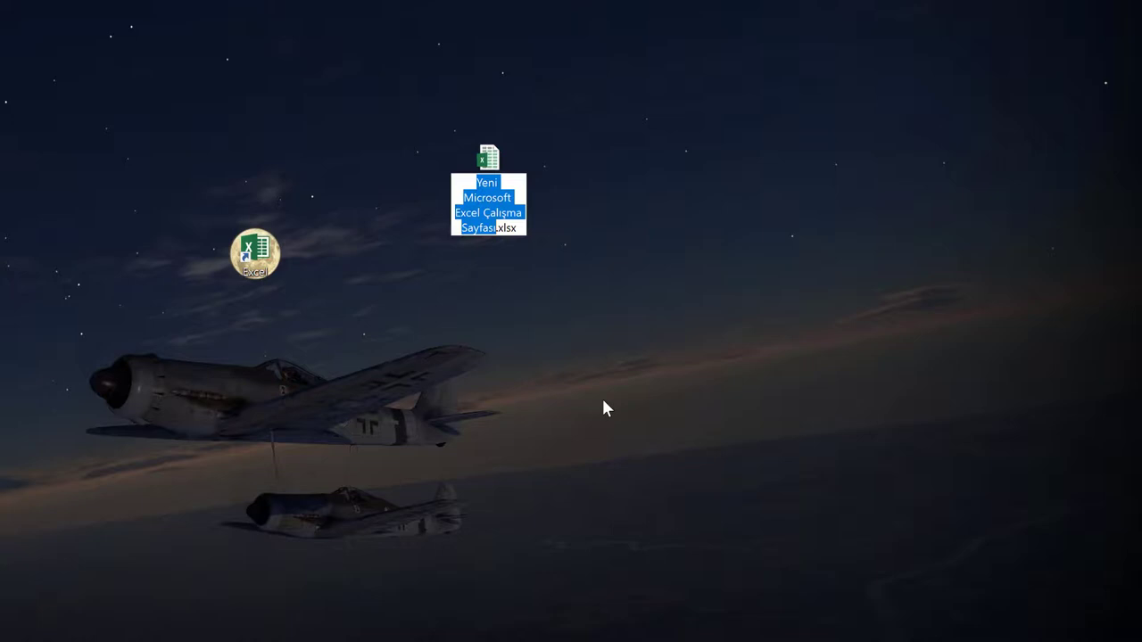
key("Return")
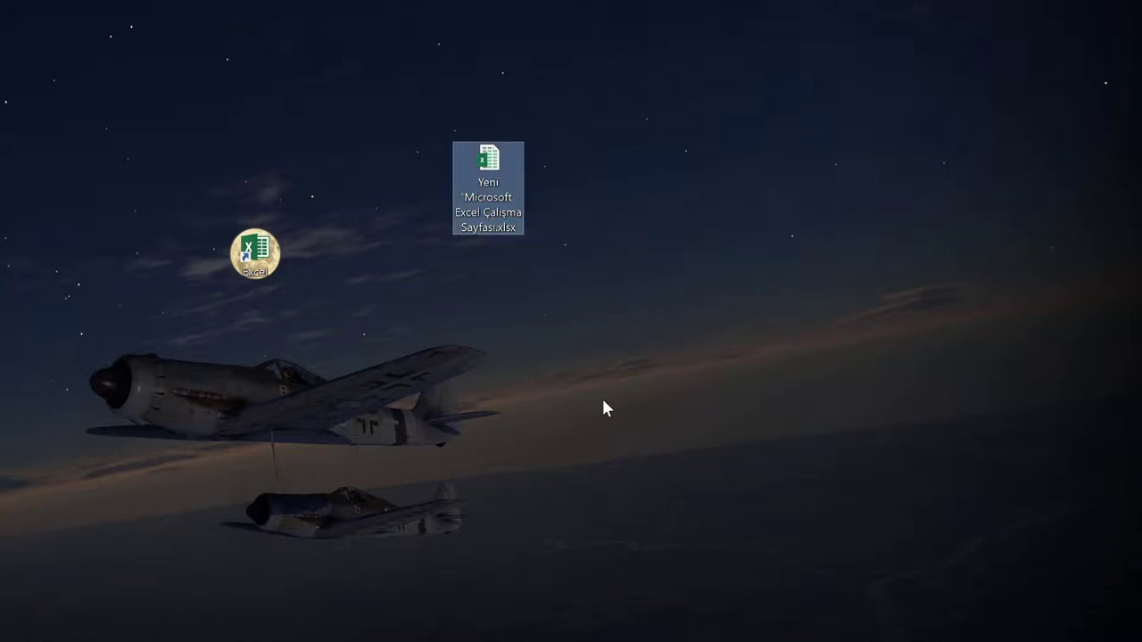
key("Return")
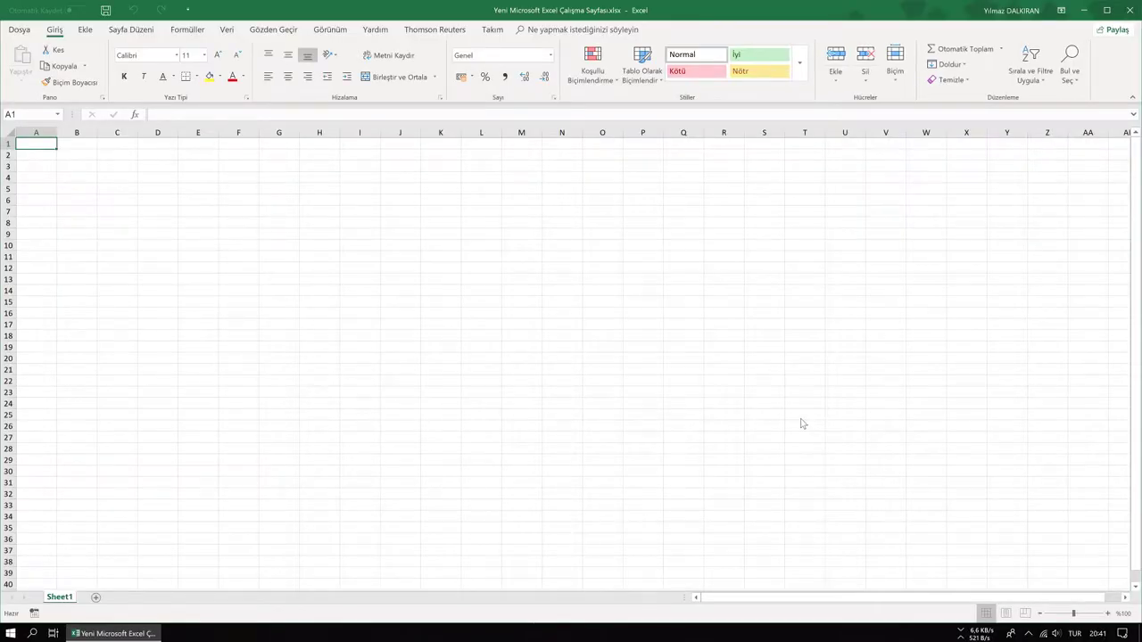
Close the new workbook and Excel, then relaunch Excel from its desktop shortcut
left_click(1131, 11)
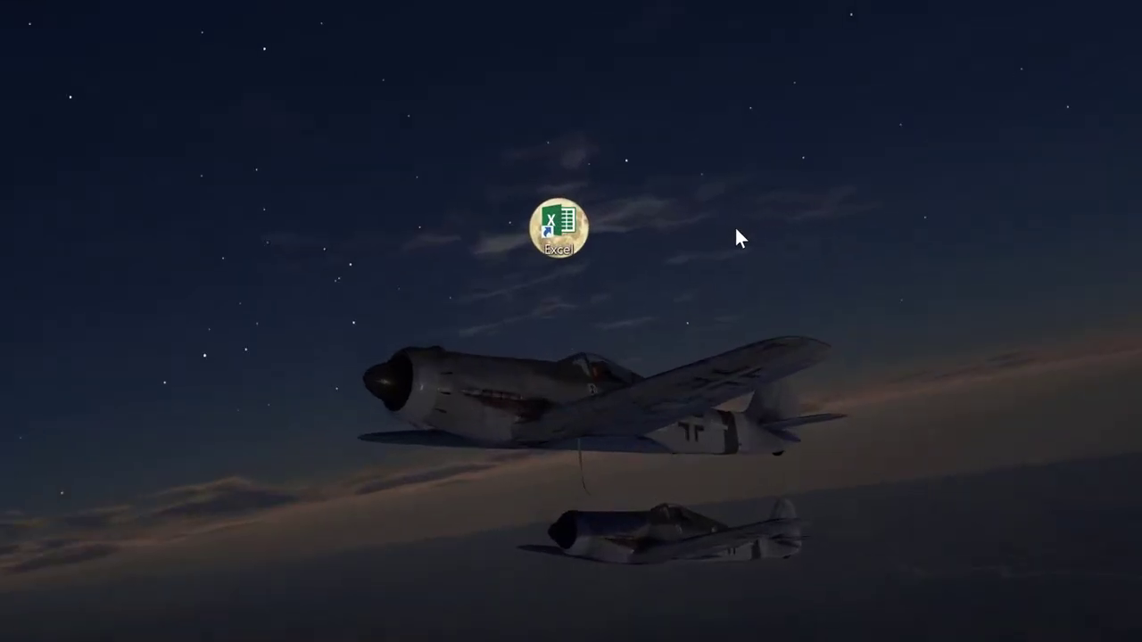
double_click(560, 228)
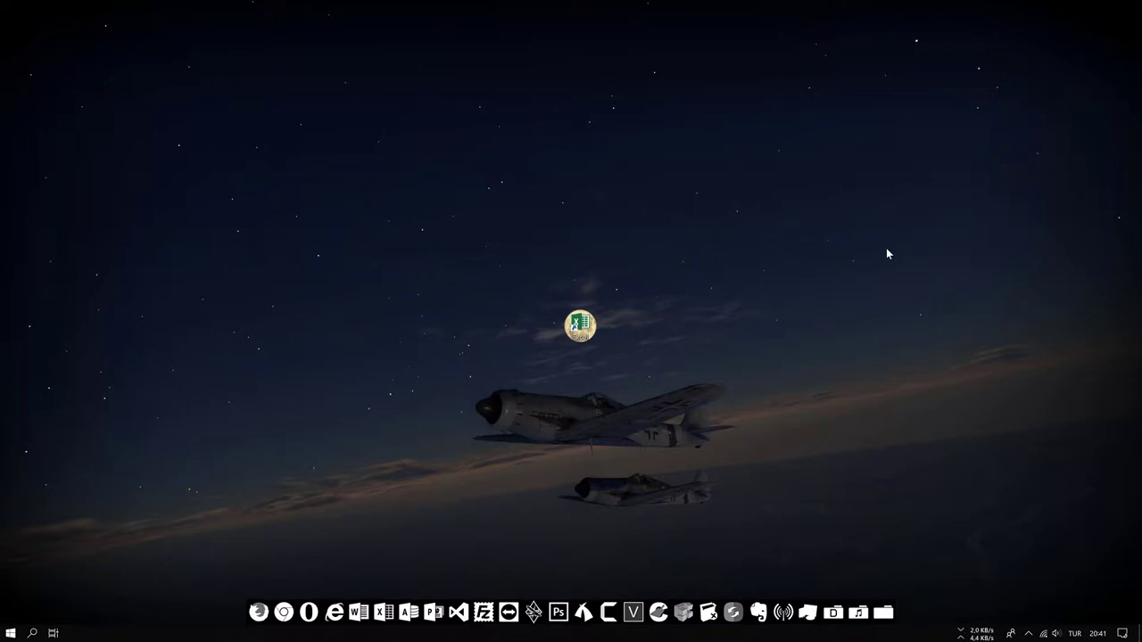
Run 'excel' from the Windows Run (Çalıştır) dialog to reopen Excel's start screen
key("super+r")
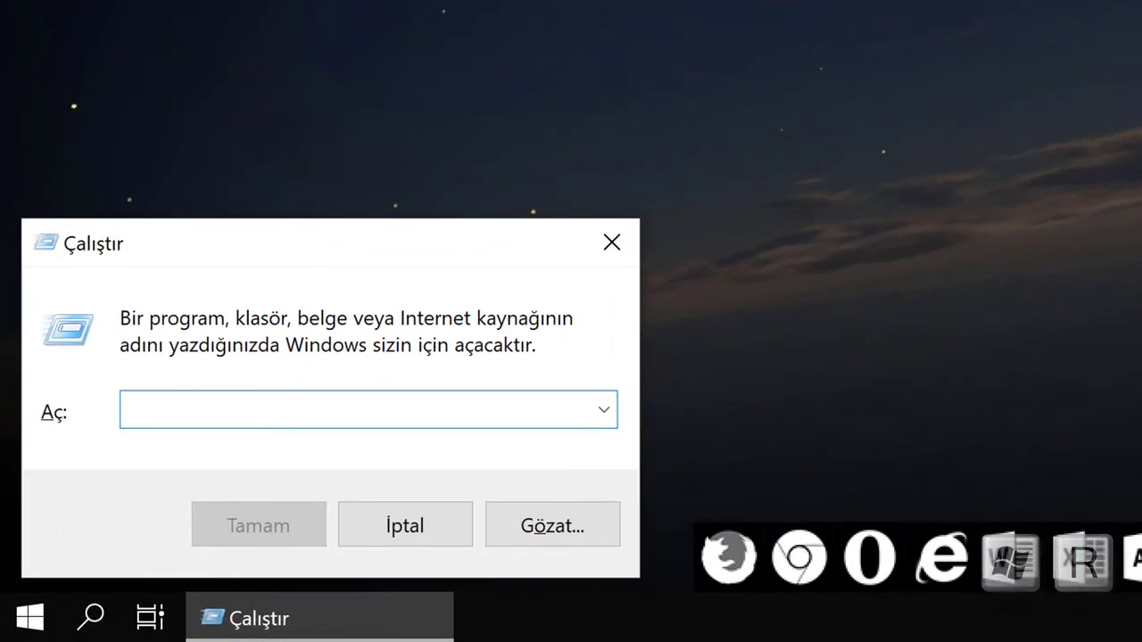
type("e")
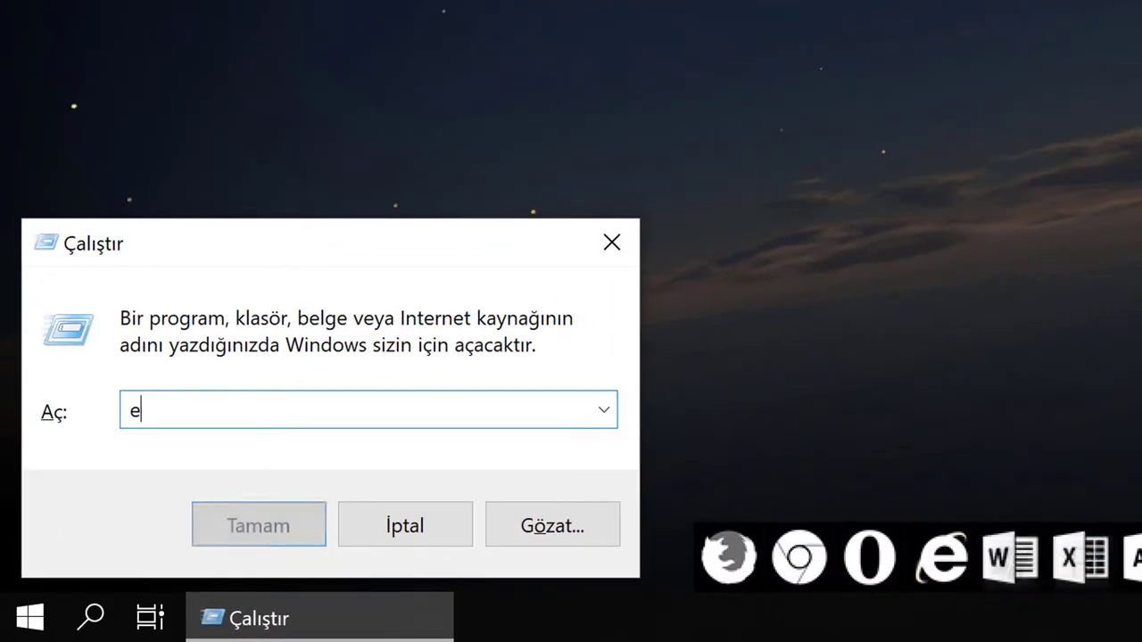
type("xcel")
key("Return")
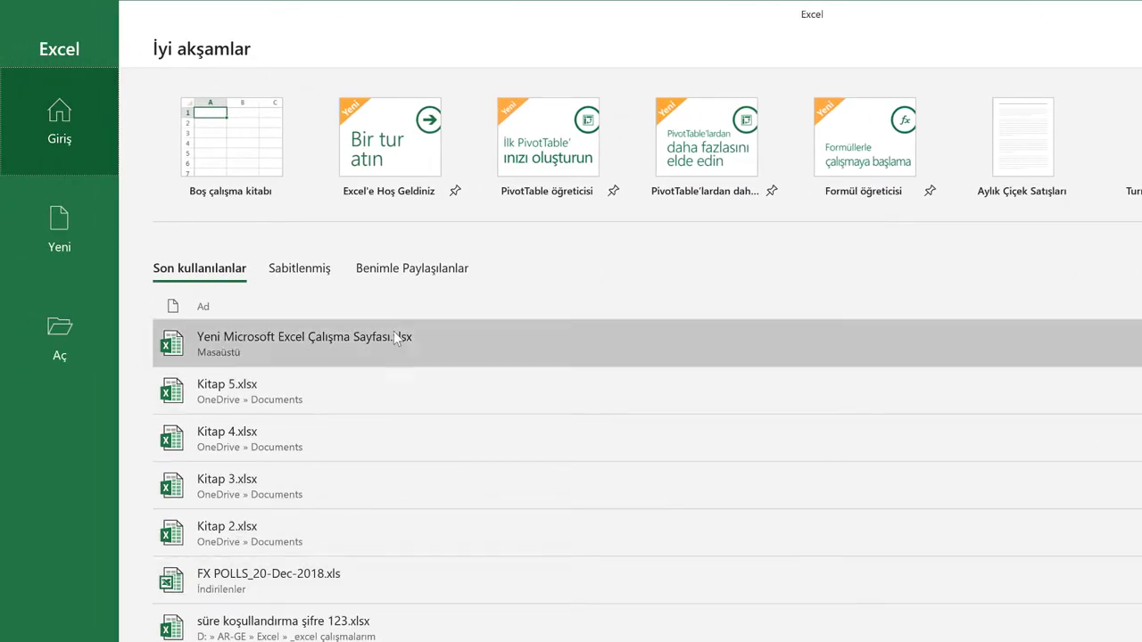
Browse the Yeni templates, return to Giriş, then show the Aç page of recent workbooks
left_click(27, 229)
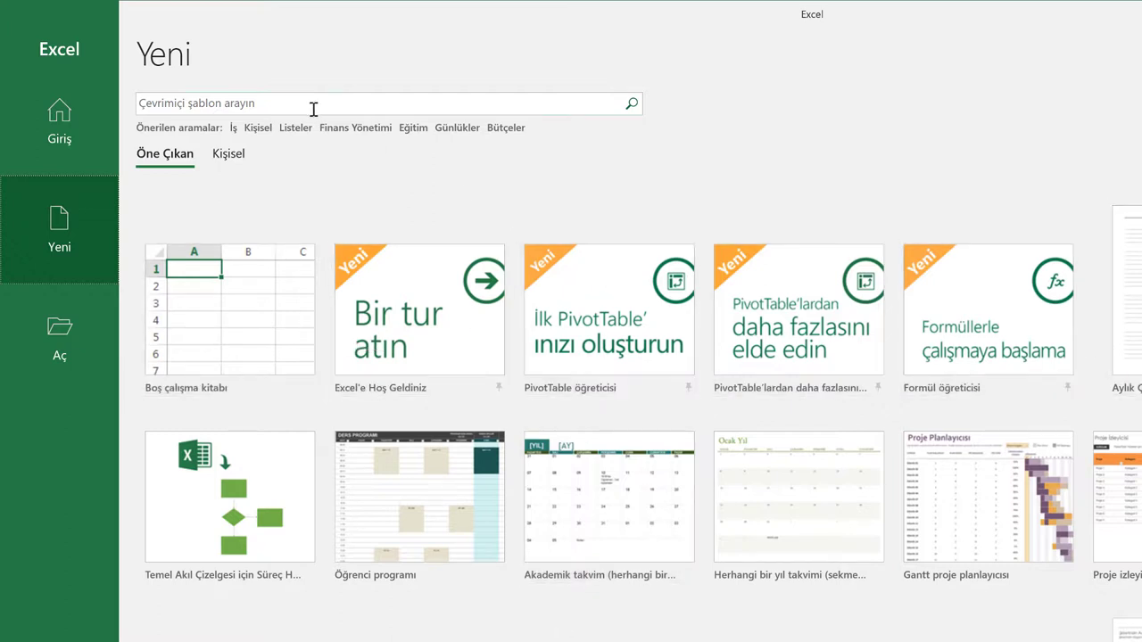
left_click(65, 134)
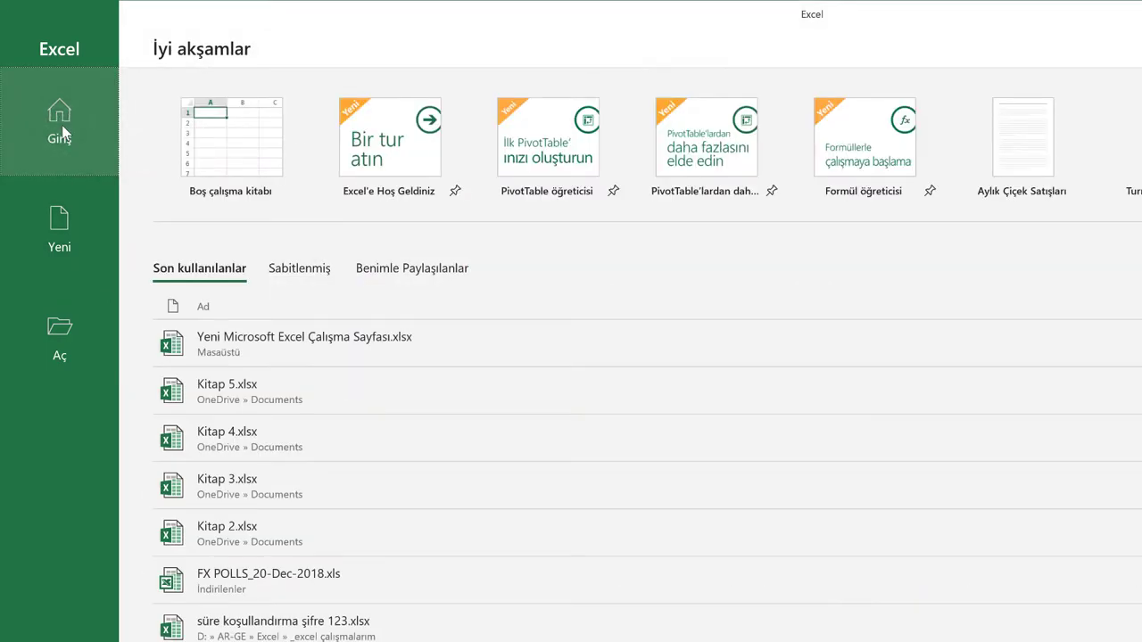
left_click(68, 350)
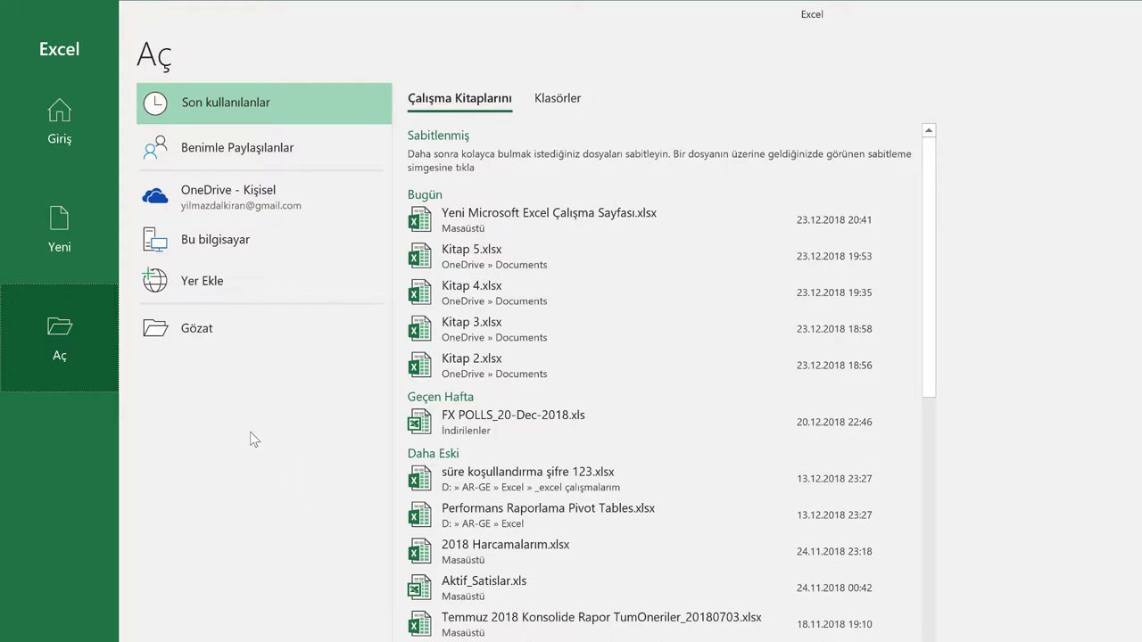
Cancel the Gözat file browser, return to Giriş and scroll down to Aktif_Satislar.xls
left_click(194, 332)
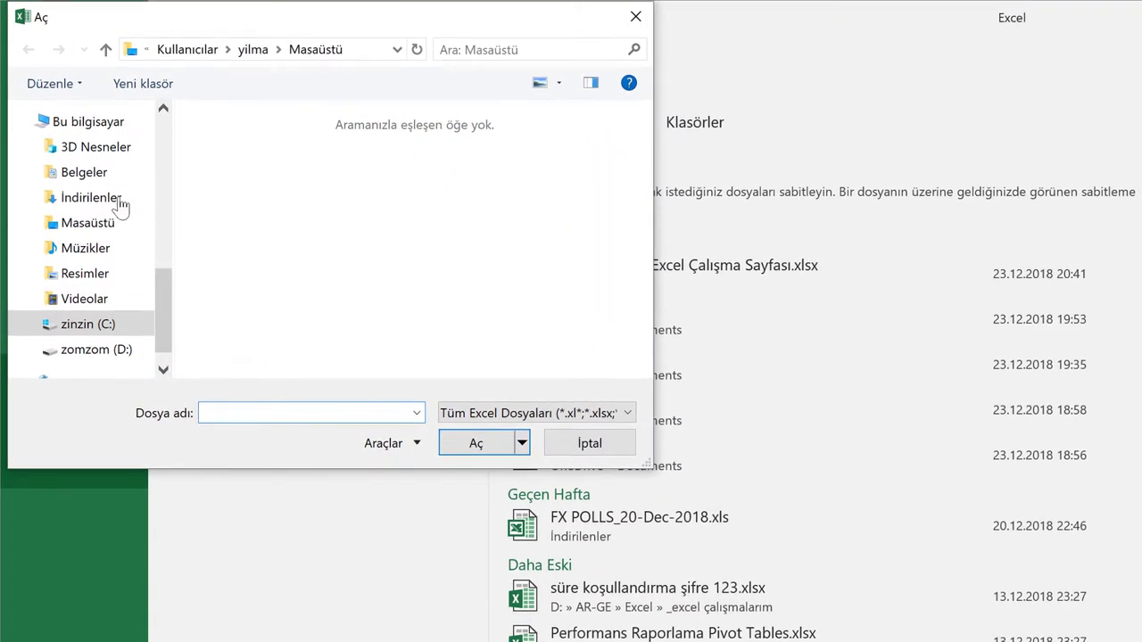
left_click(589, 444)
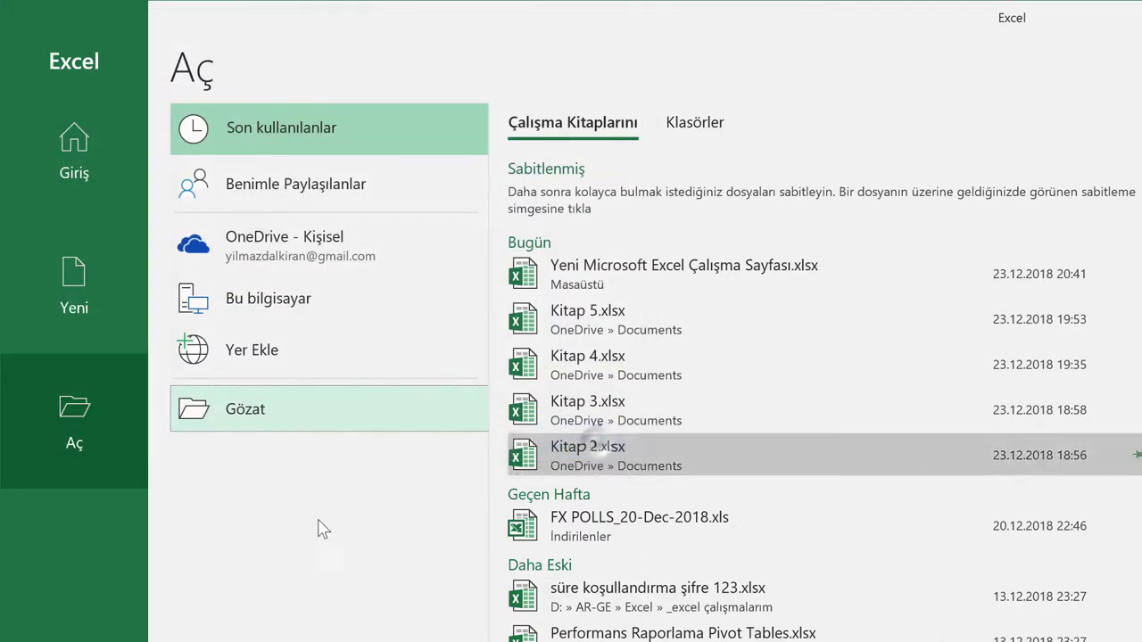
left_click(66, 153)
scroll(824, 114, "down", 5)
scroll(823, 114, "down", 5)
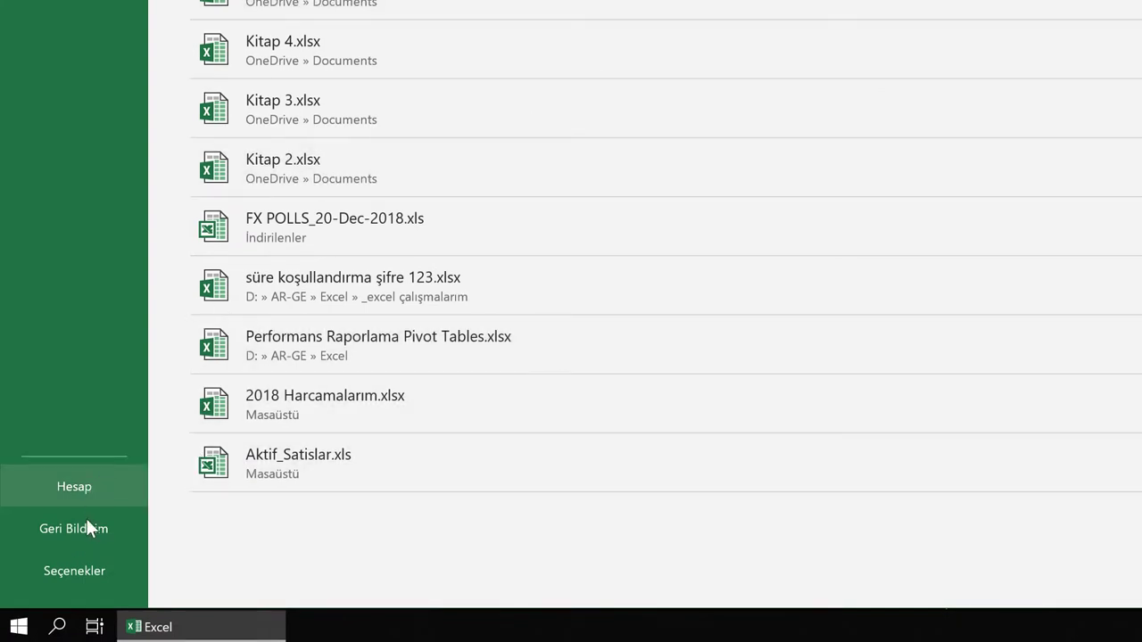
left_click(74, 584)
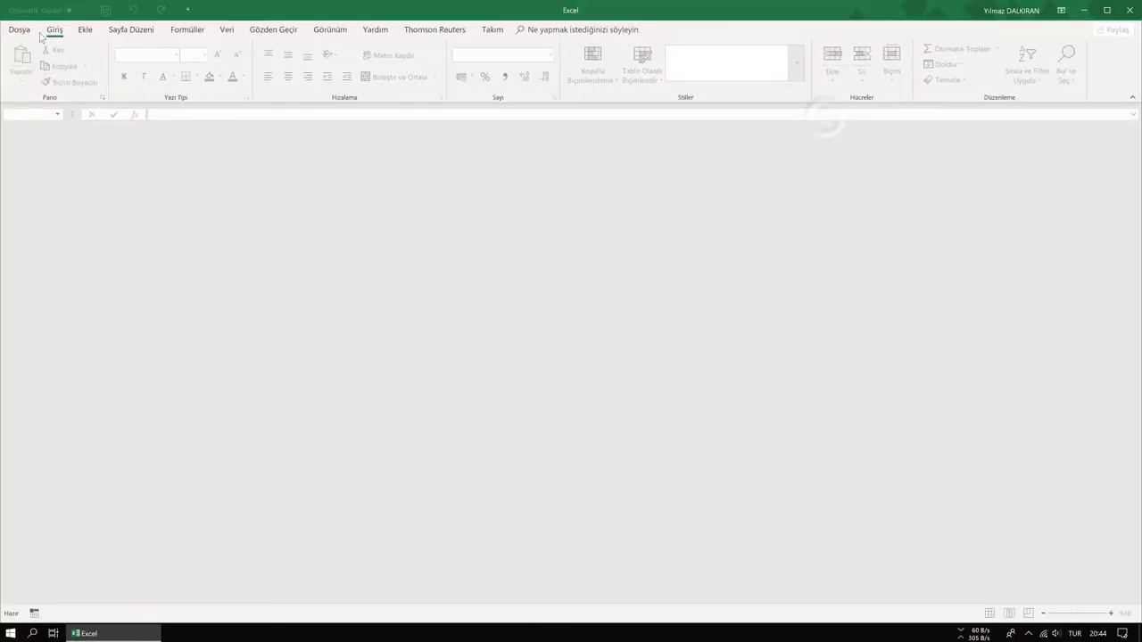
left_click(22, 28)
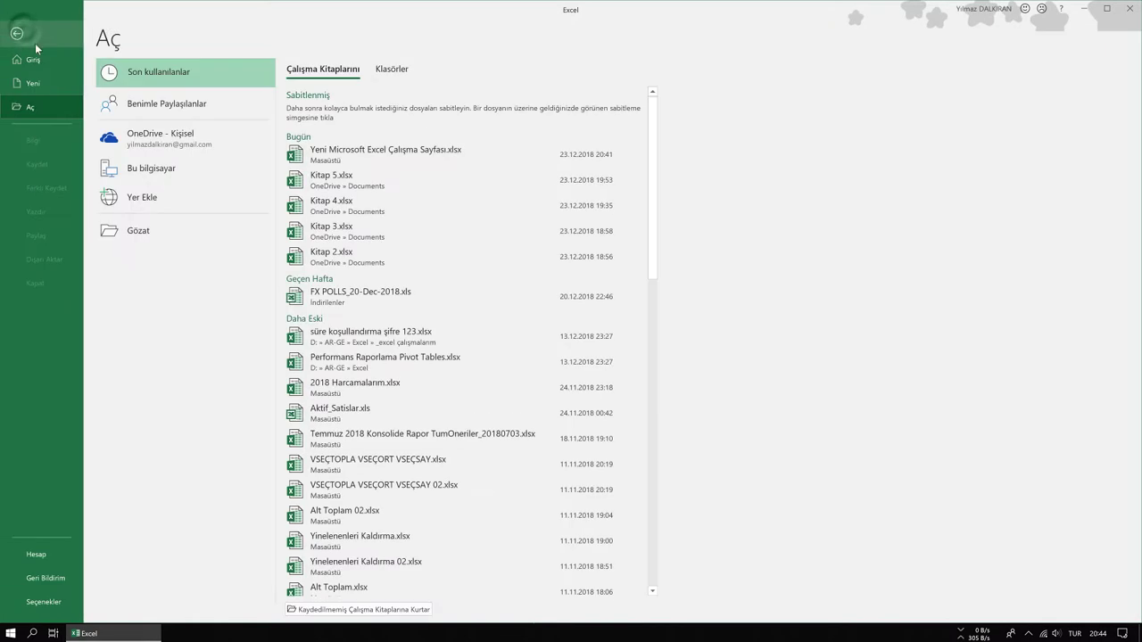
left_click(36, 55)
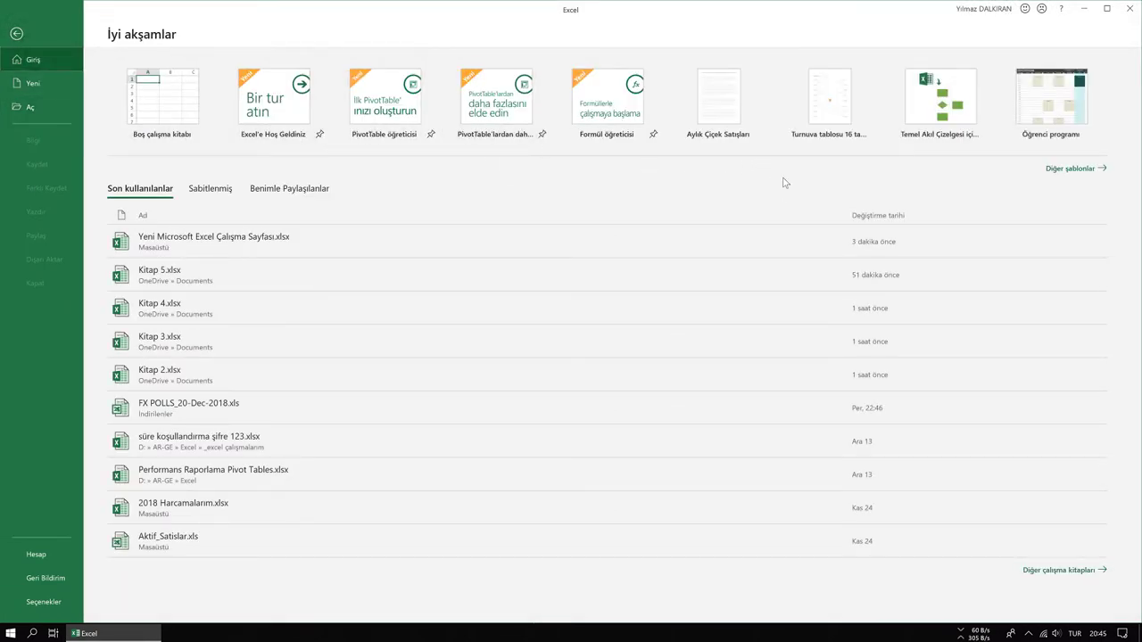
Pick the Boş çalışma kitabı tile to open the empty Kitap1 workbook
left_click(164, 106)
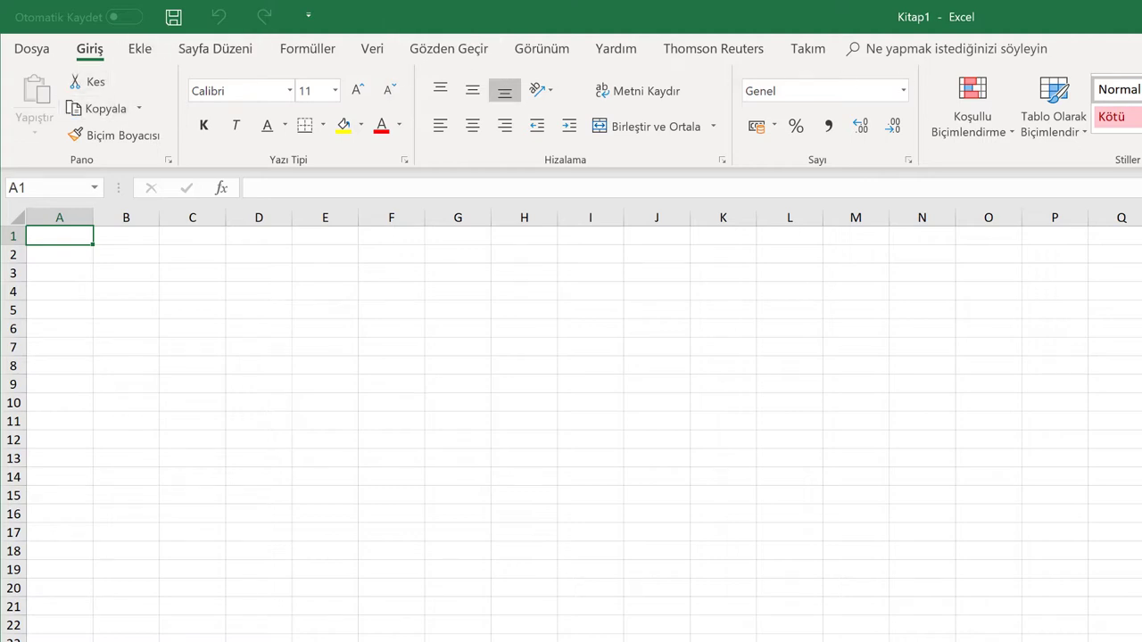
Look through the Ekle and Sayfa Düzeni ribbon tabs, return to Giriş, and begin editing cell A1
left_click(145, 52)
left_click(195, 50)
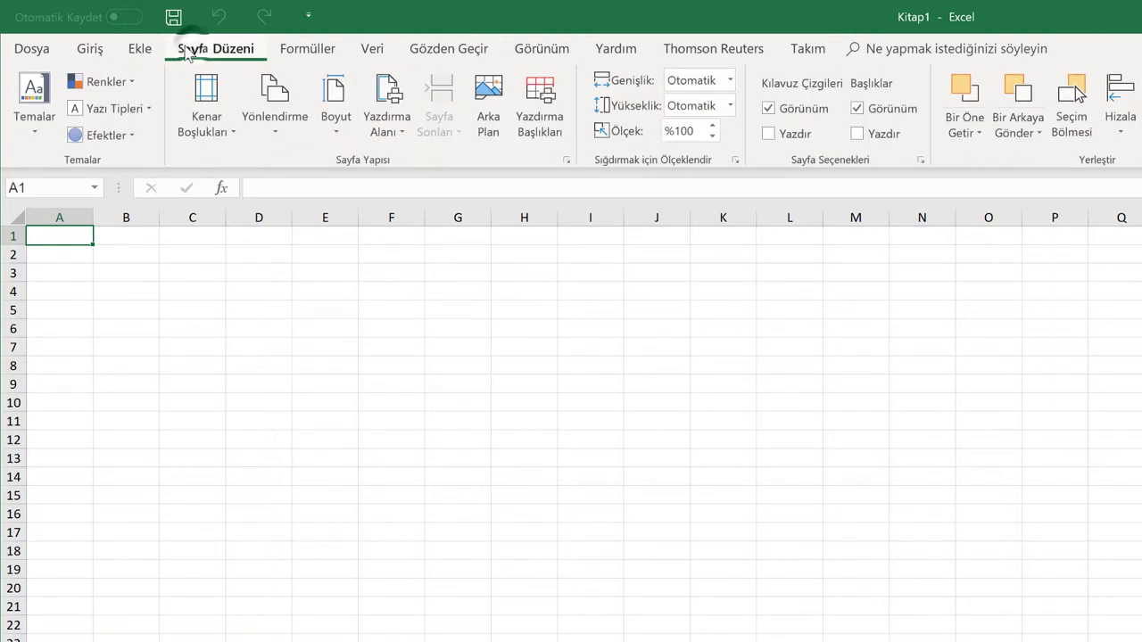
left_click(96, 52)
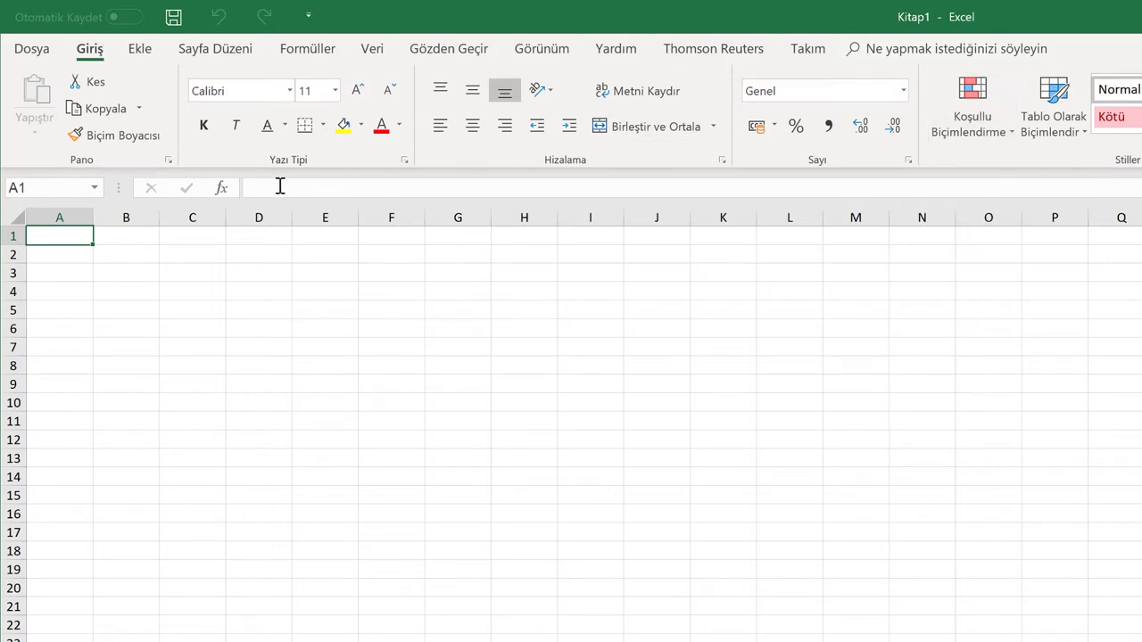
left_click(420, 188)
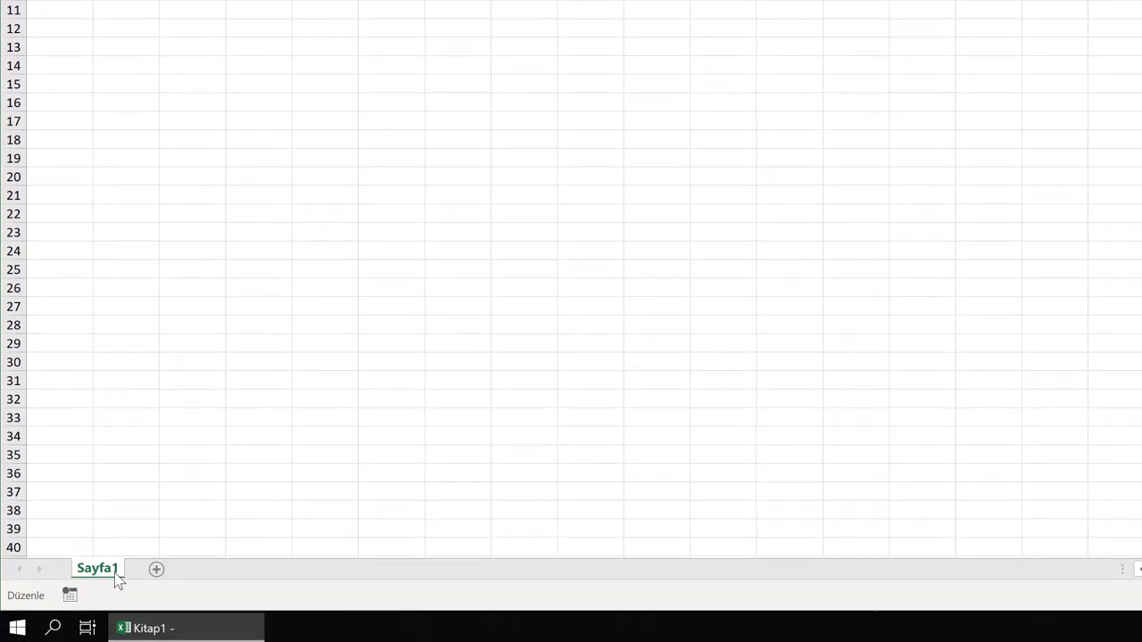
mouse_move(38, 605)
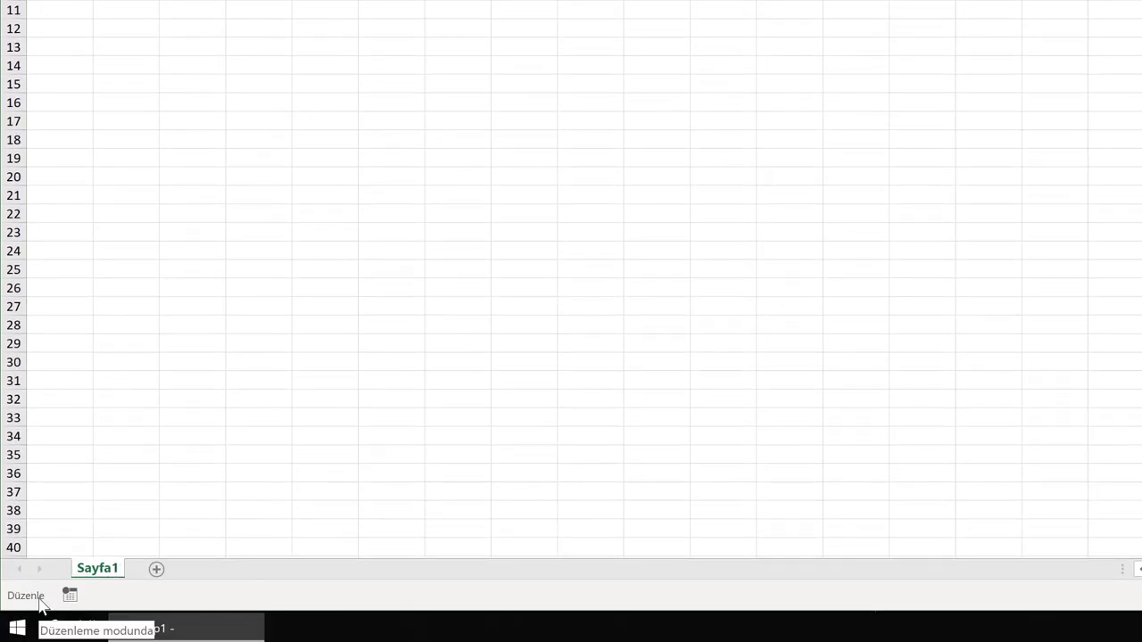